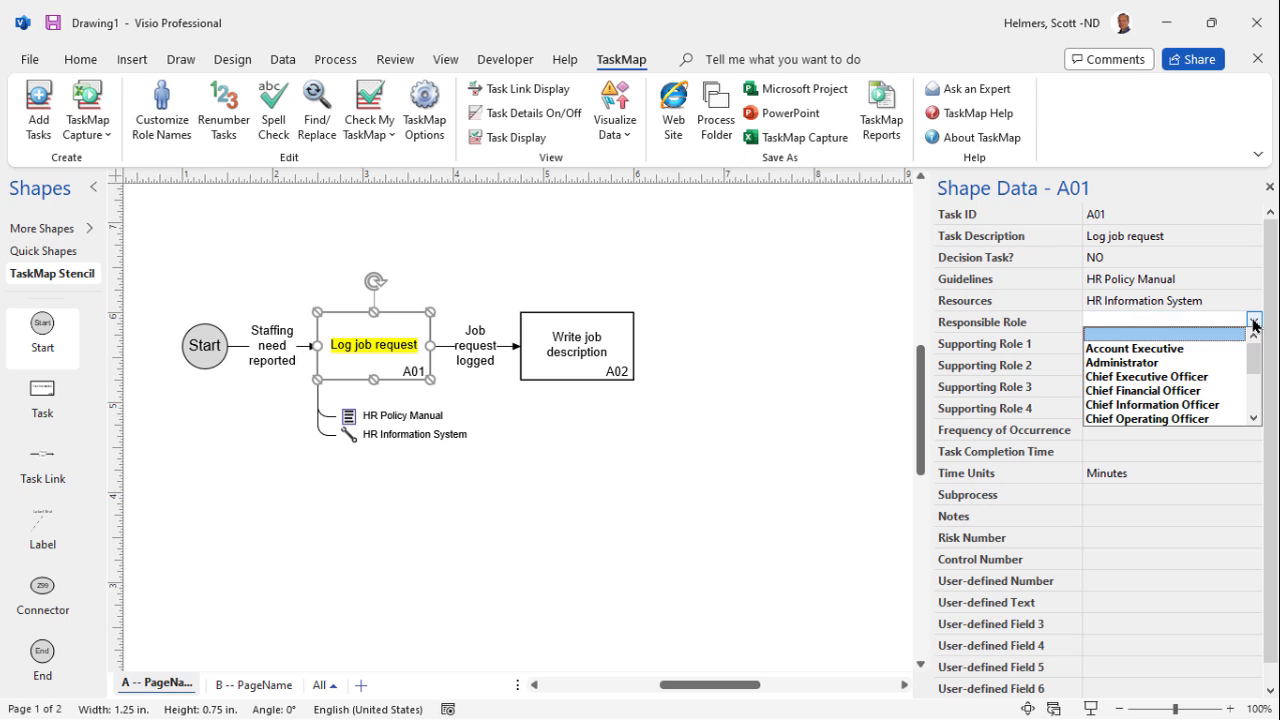
- Set the Responsible Role of the "Log job request" task to Clerk
left_click_drag(1251, 358, 1252, 399)
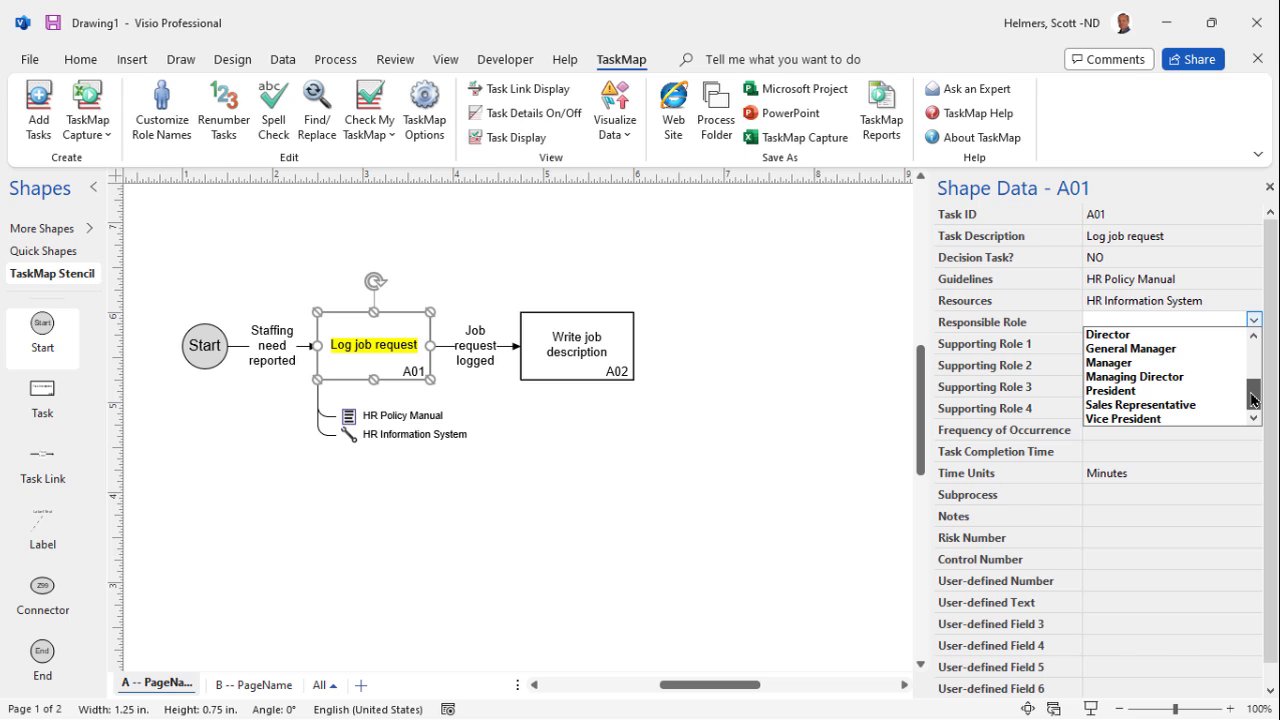
left_click_drag(1252, 399, 1253, 374)
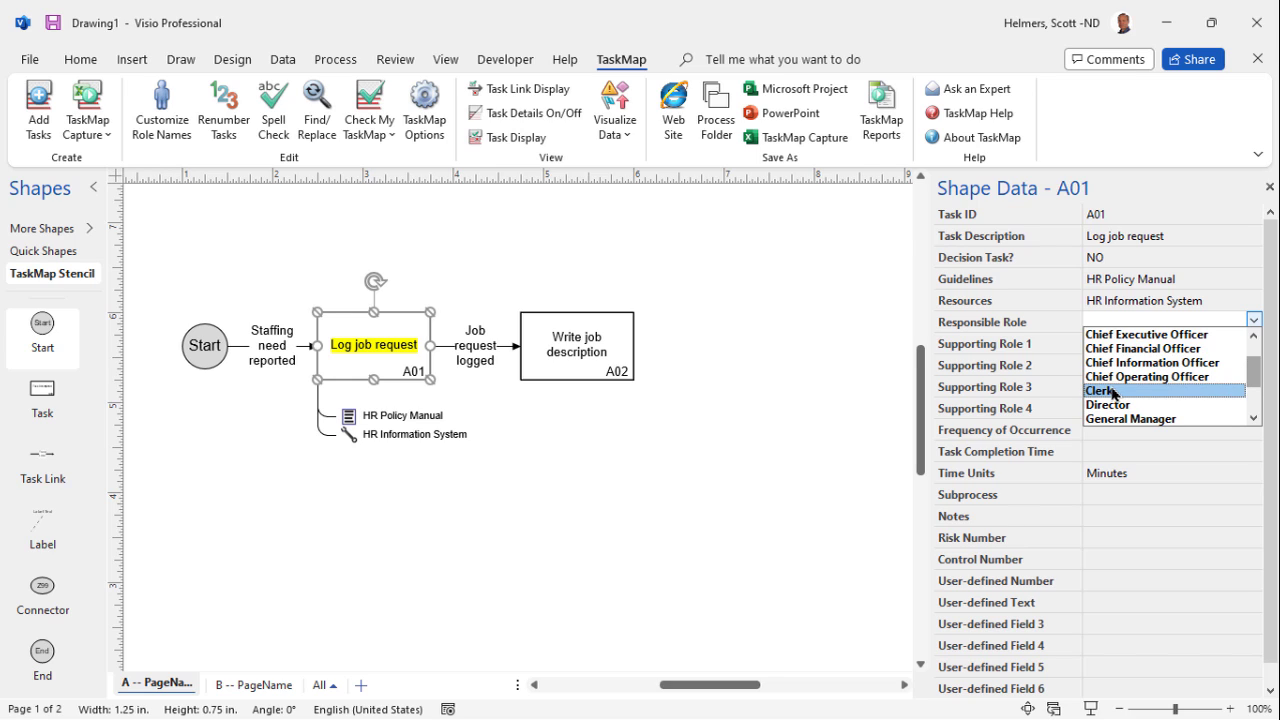
left_click(1110, 393)
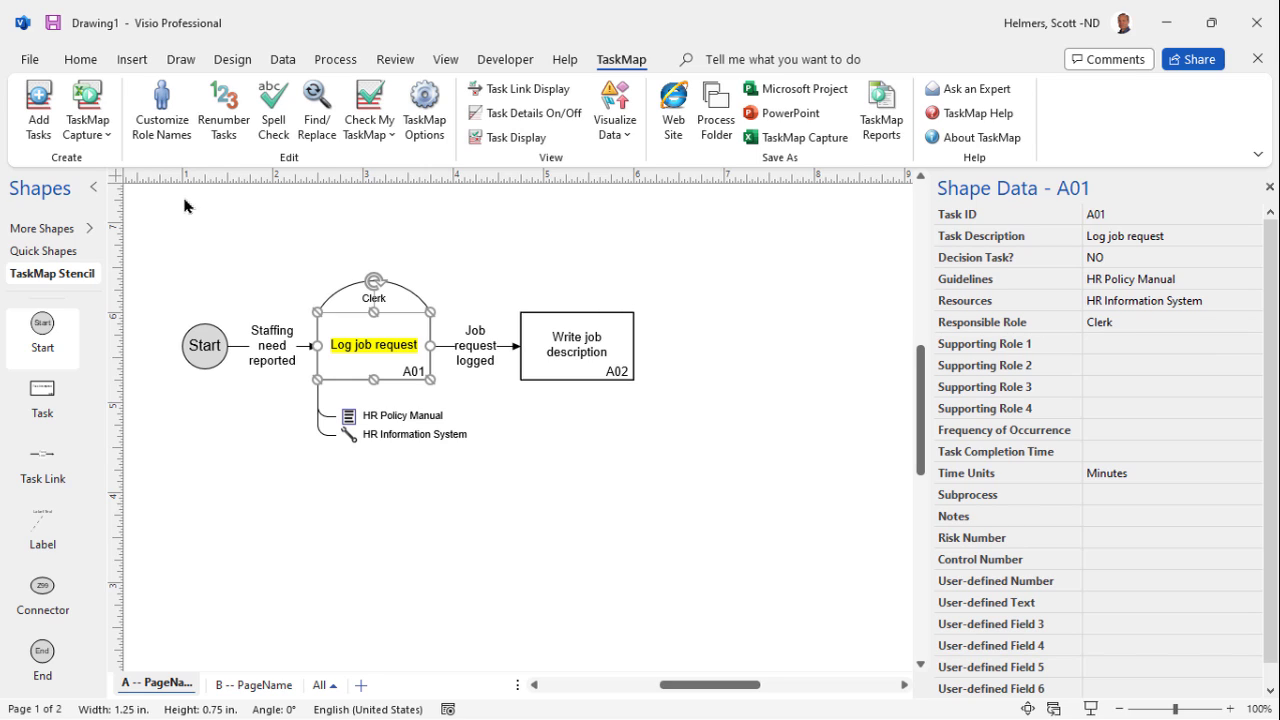
- Rename the Clerk role to "Chief Clerk" in the organization's role names
left_click(172, 133)
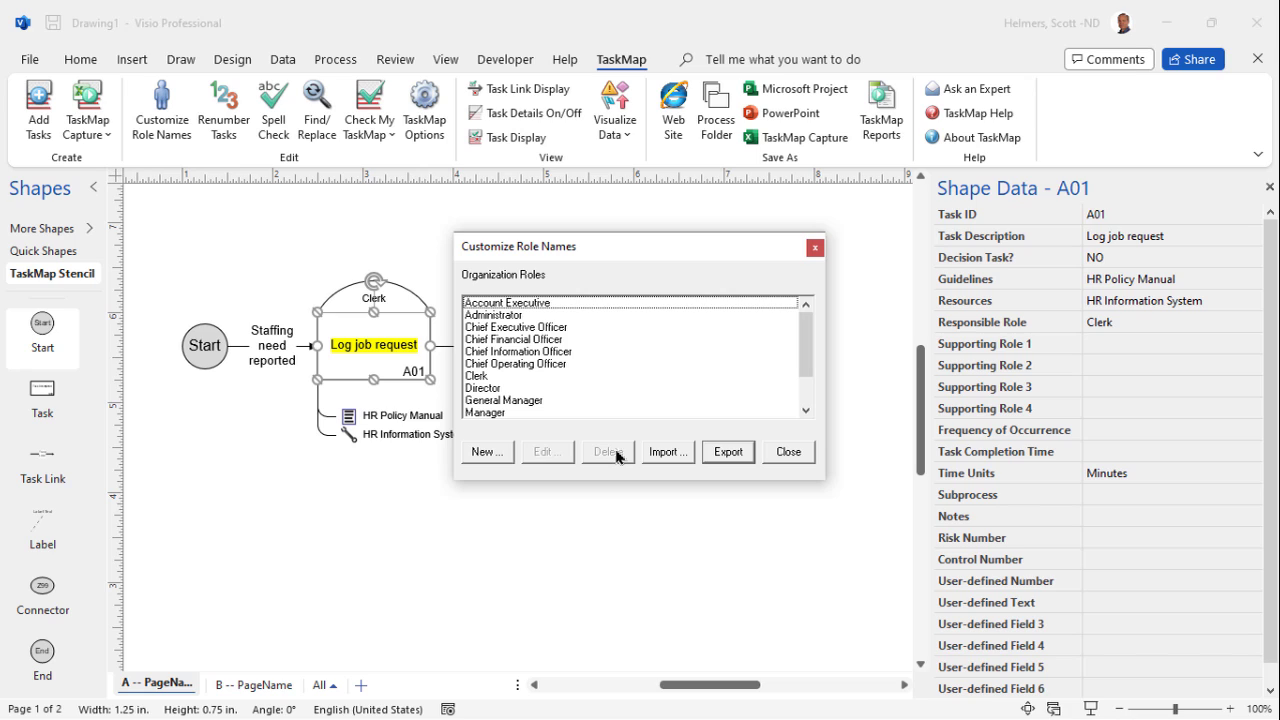
left_click(488, 378)
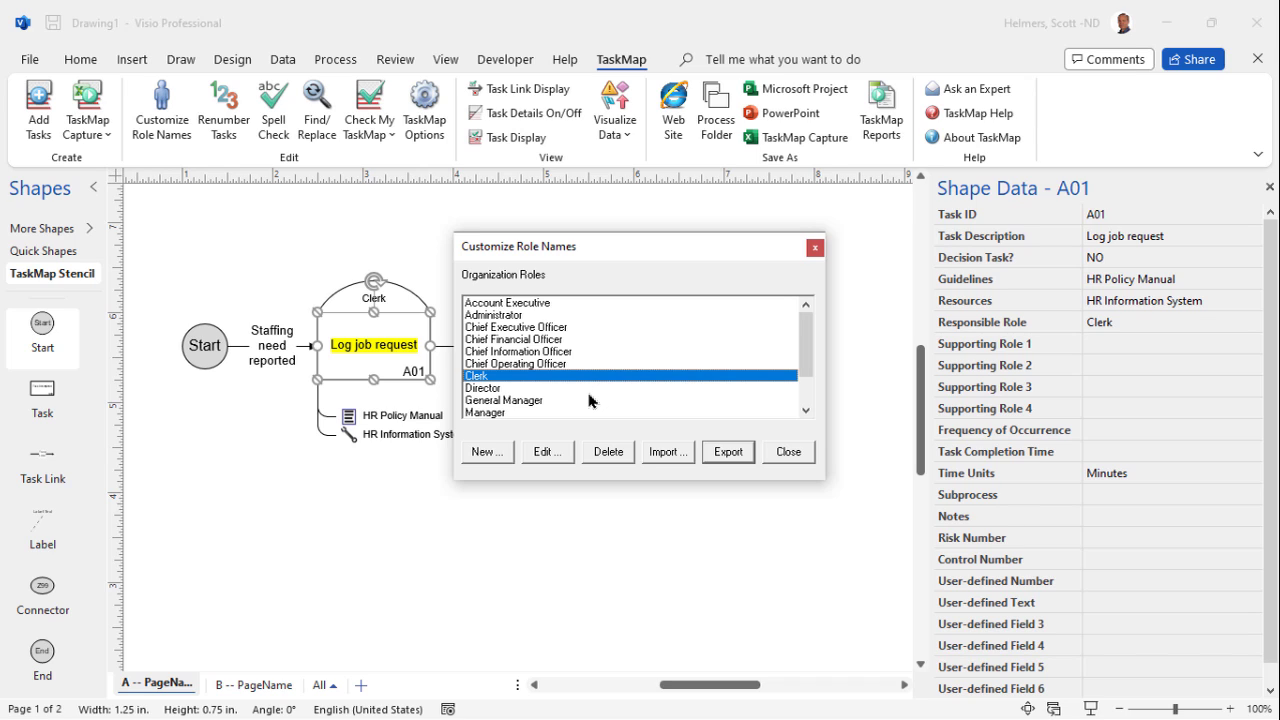
left_click(543, 454)
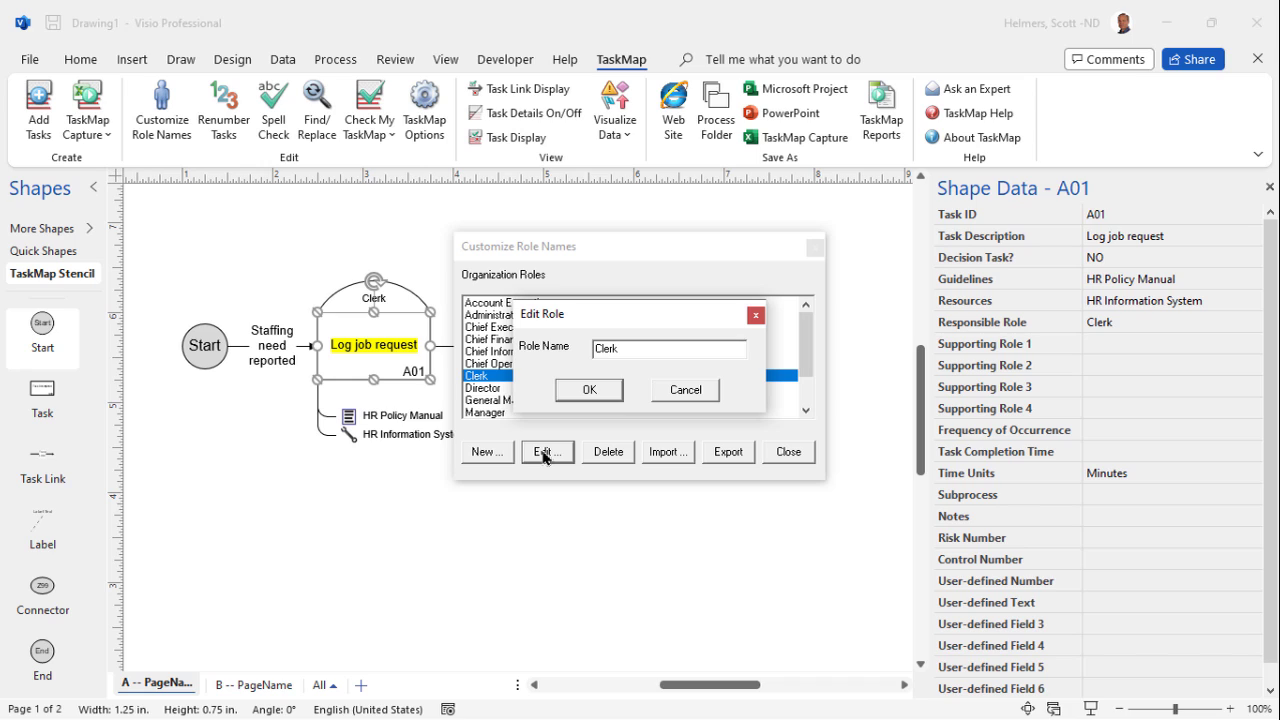
type("Chief")
left_click(589, 390)
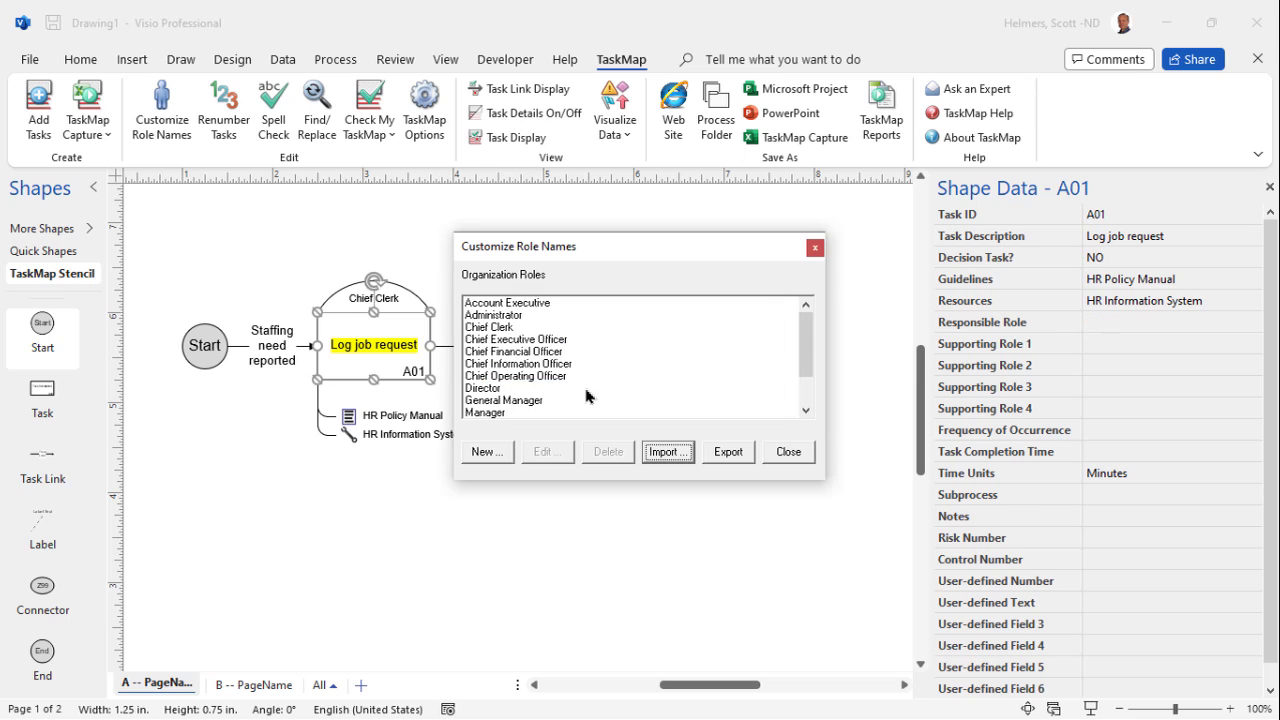
- Delete the Chief Clerk role from the organization roles, even though a task uses it
left_click(507, 328)
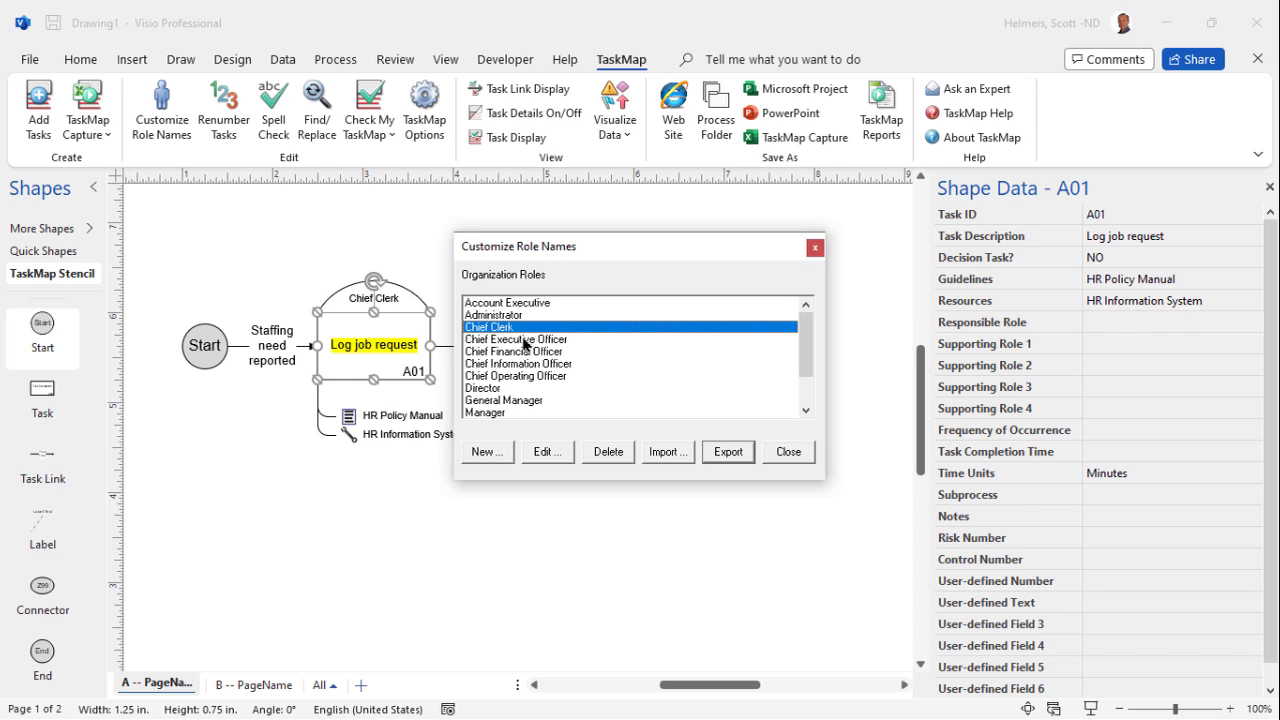
left_click(599, 453)
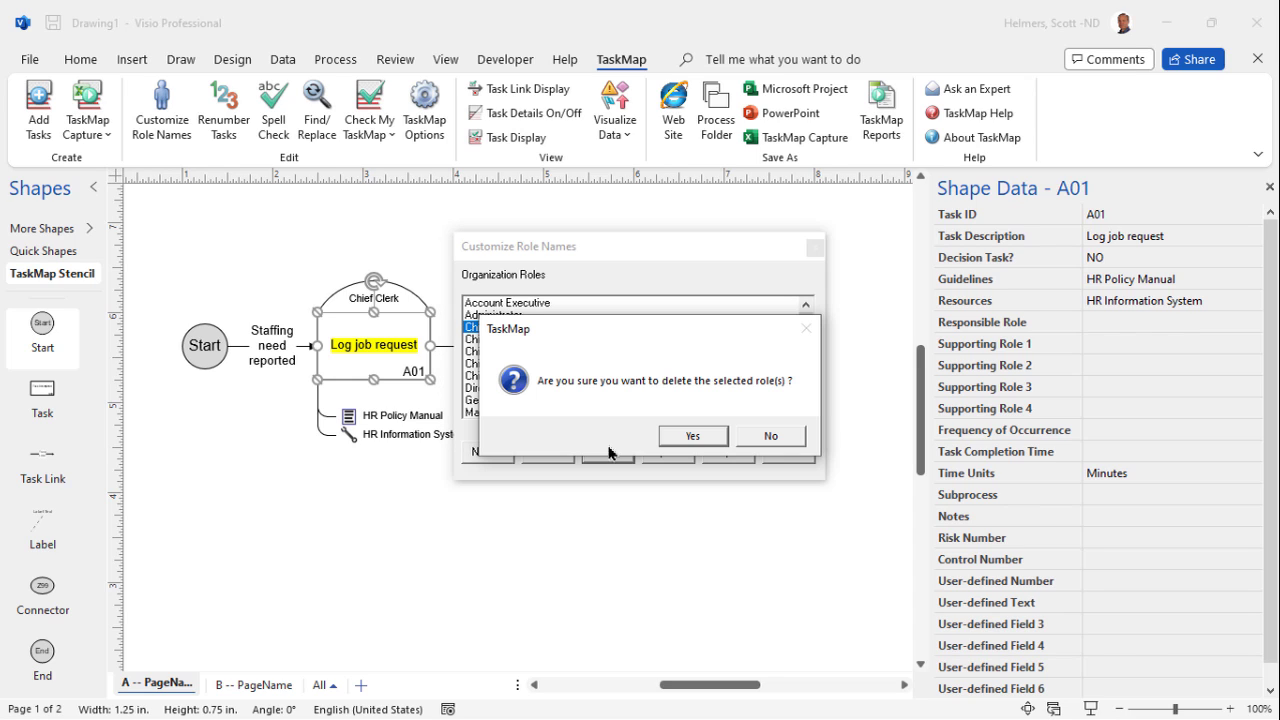
left_click(693, 437)
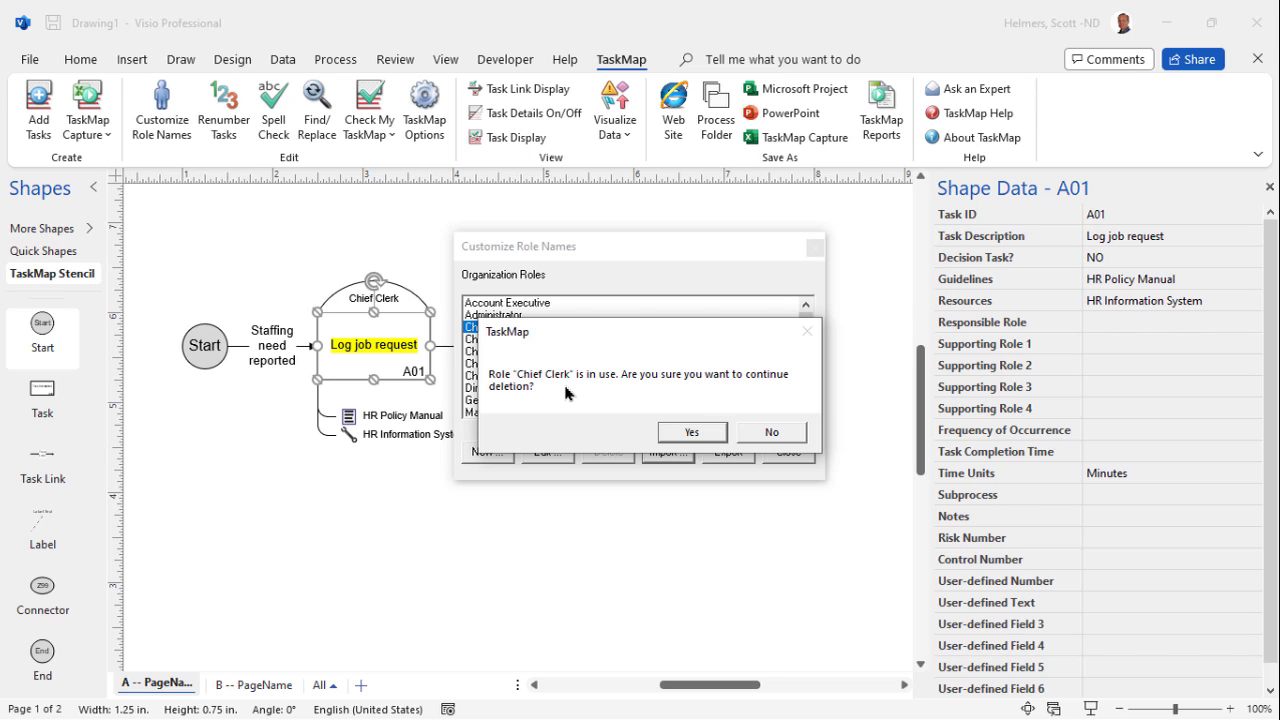
left_click(690, 434)
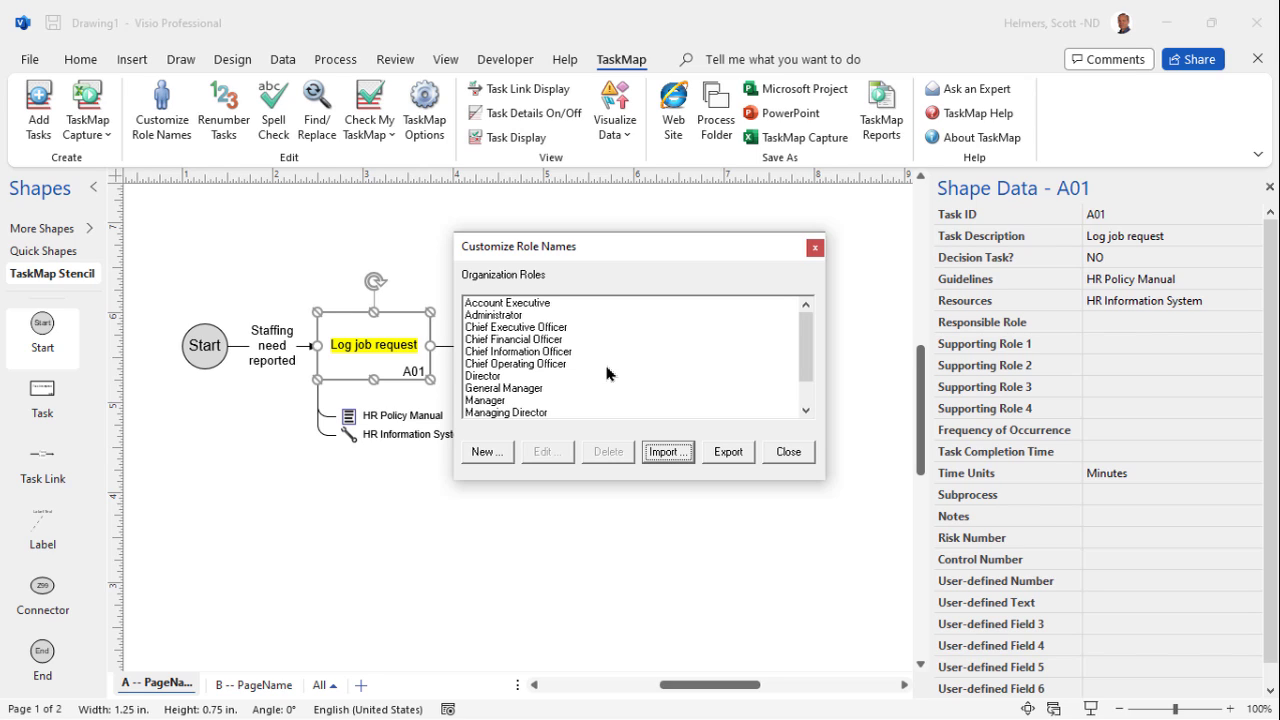
- Add two new organization roles named "Recruiter" and "HR Manager", and finish customizing the role names
left_click(482, 452)
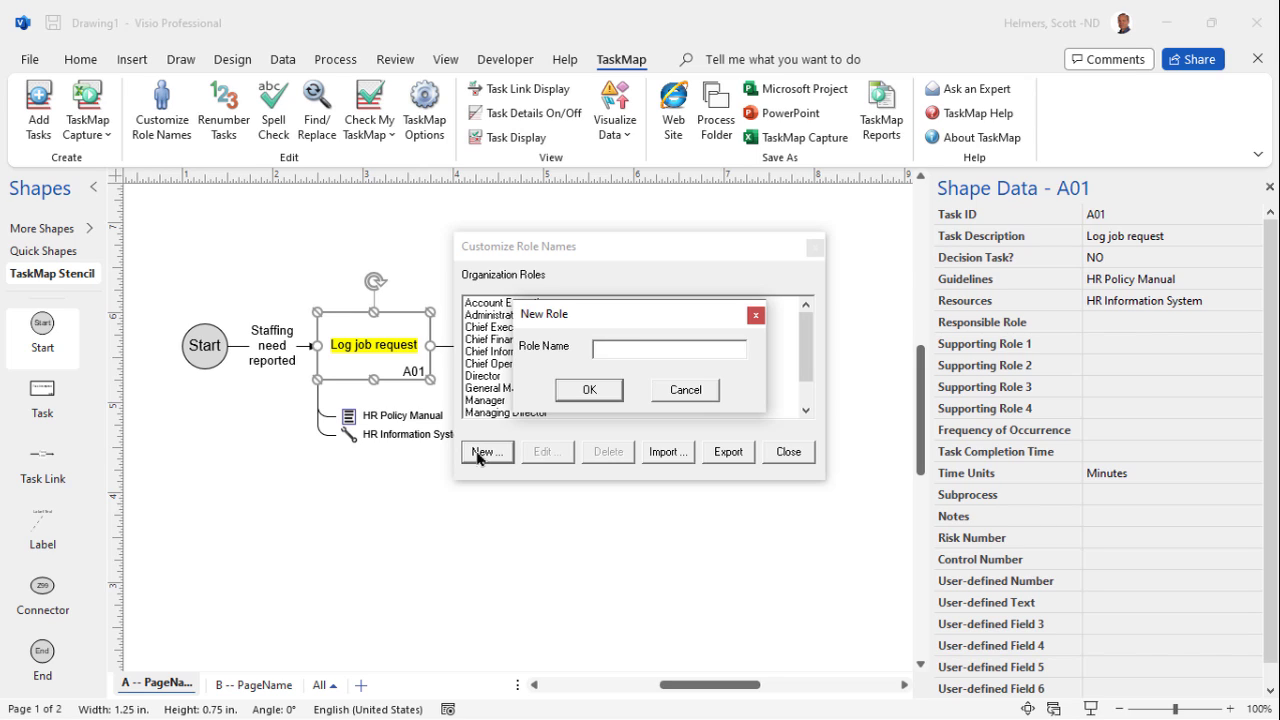
type("Recruiter")
key("Return")
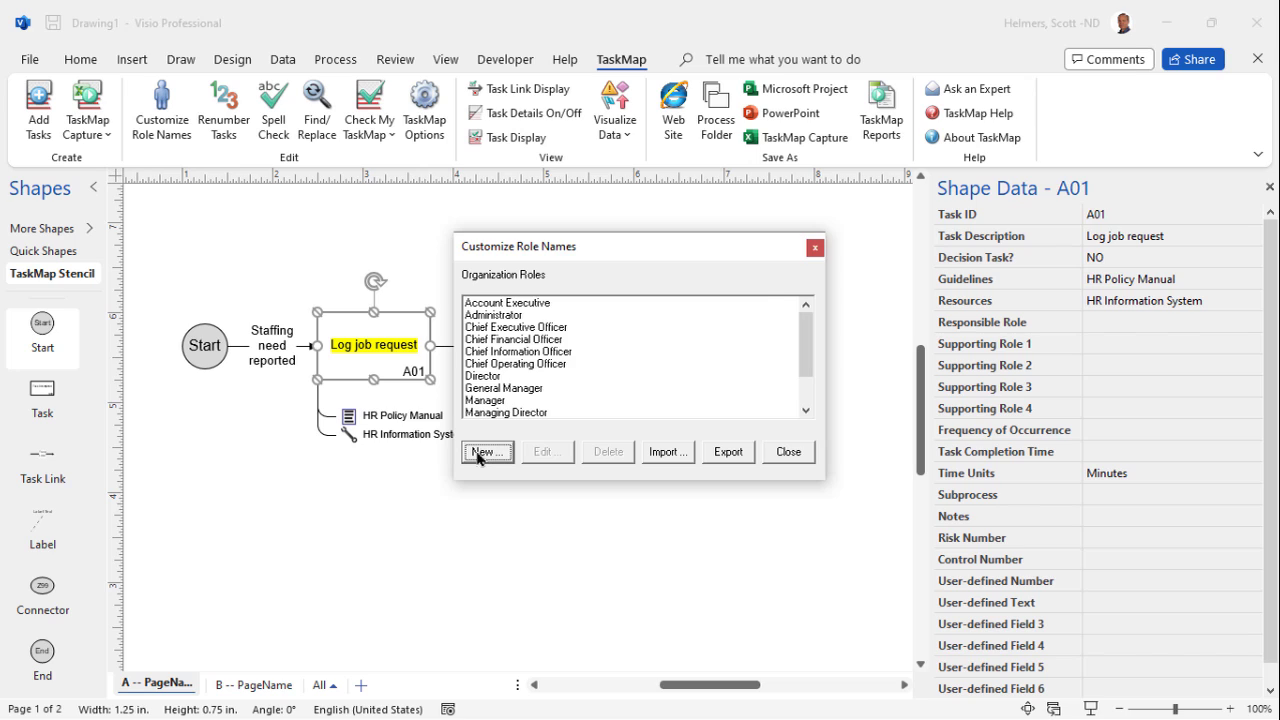
left_click(478, 454)
type("HR")
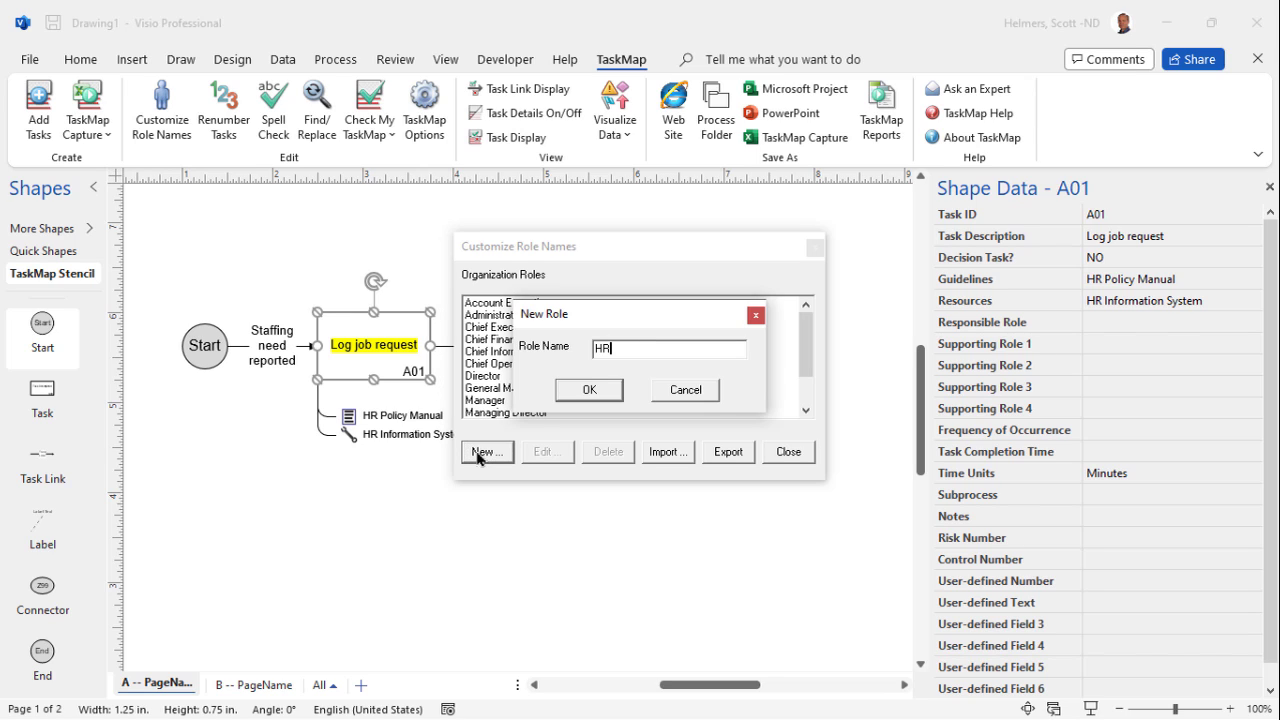
type(" Manager")
left_click(582, 391)
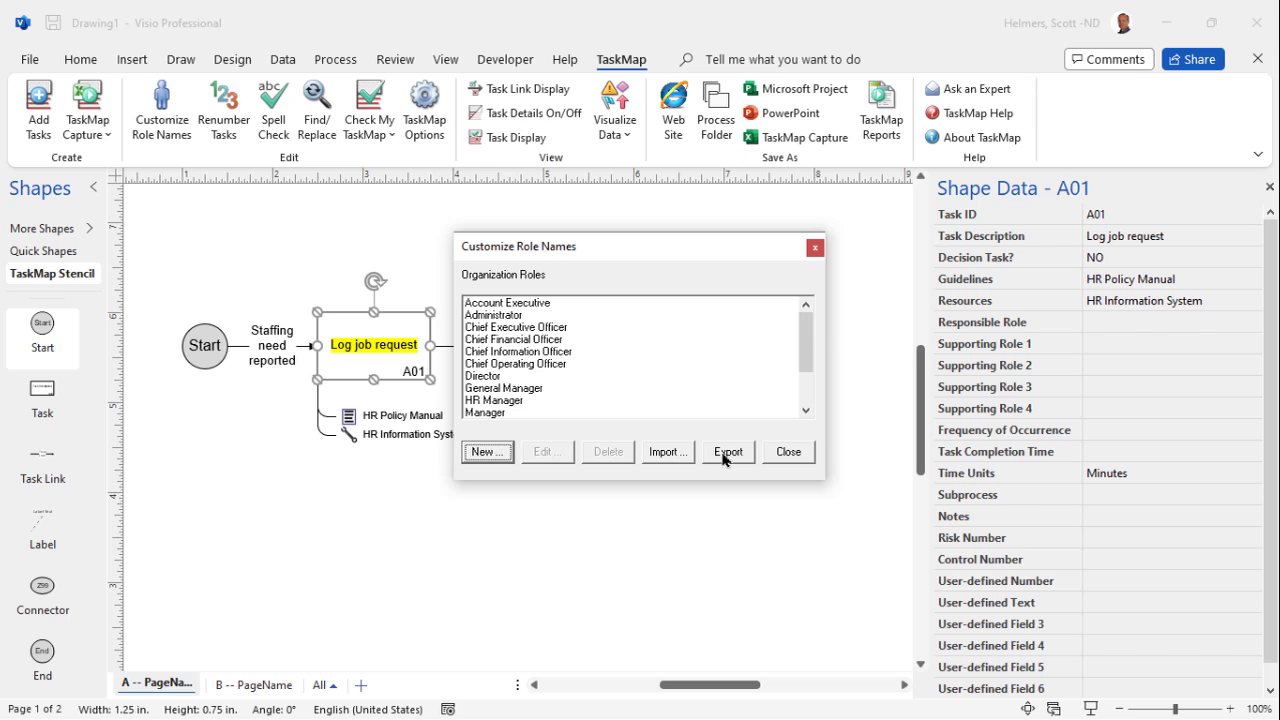
left_click(788, 453)
- Set the Responsible Role of the "Log job request" task to Recruiter
left_click(1254, 322)
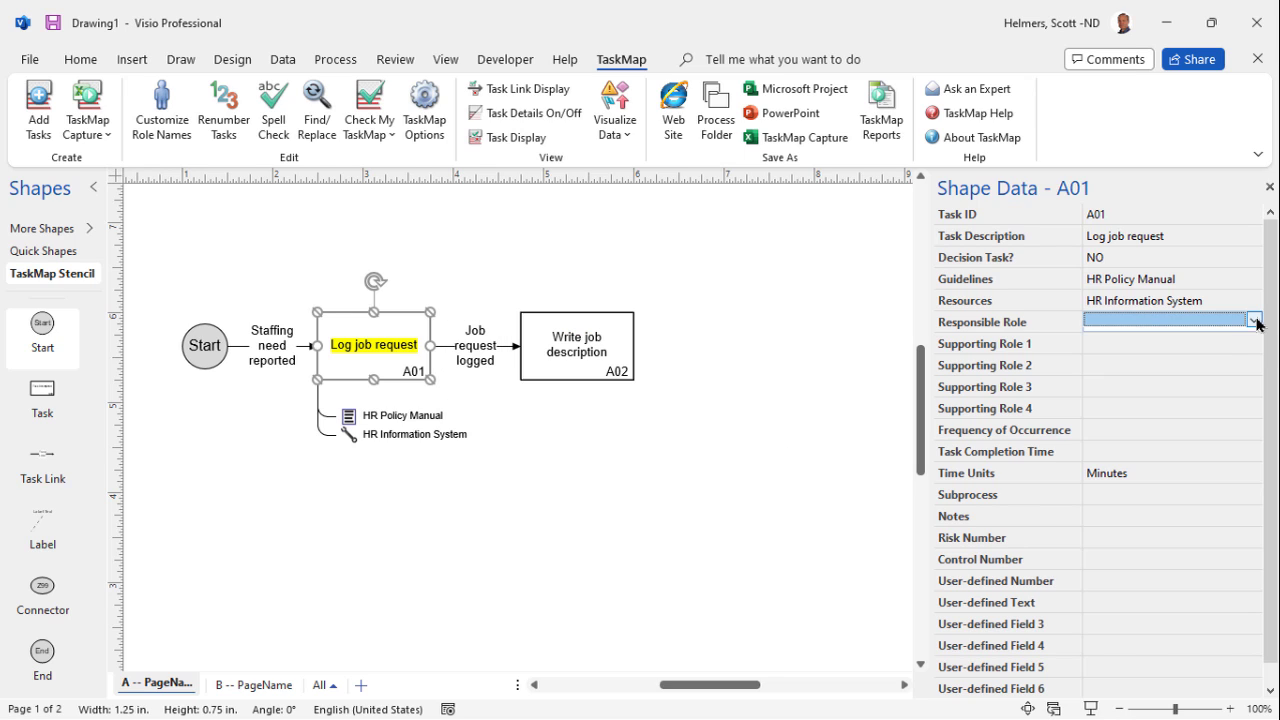
left_click(1254, 320)
left_click_drag(1257, 354, 1255, 388)
left_click(1125, 419)
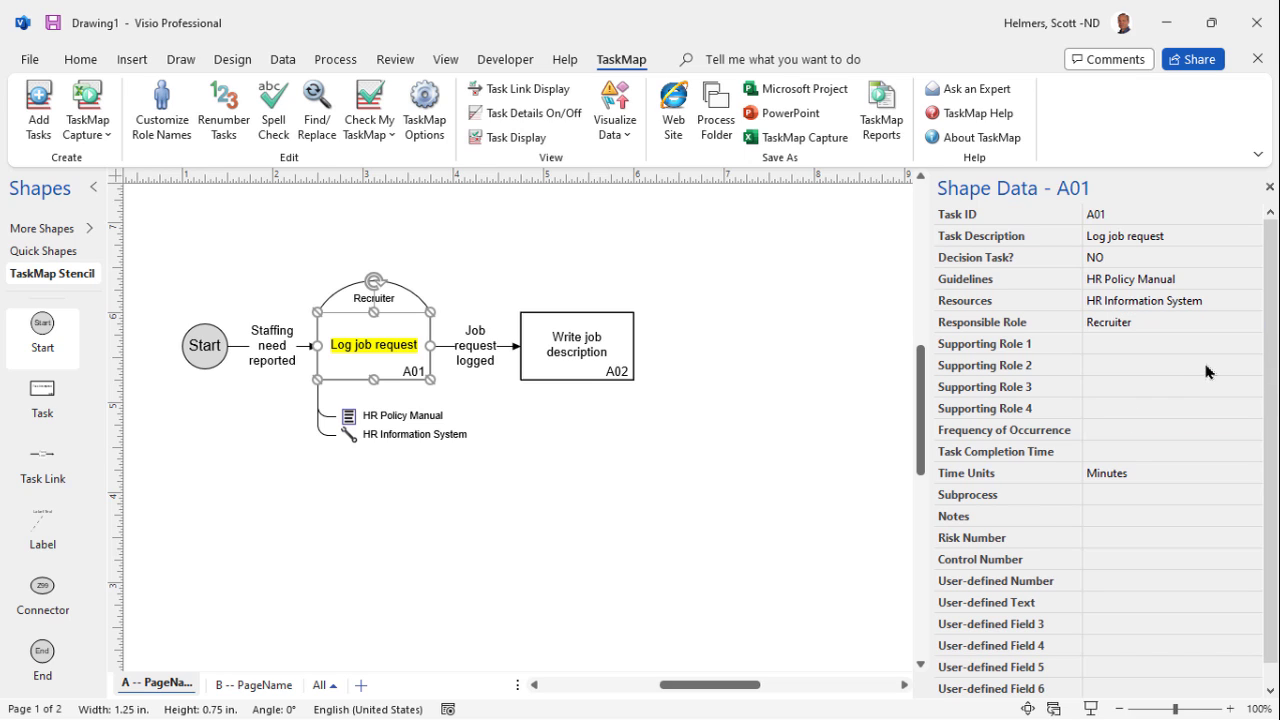
- Set Supporting Role 1 of the "Log job request" task to HR Manager and deselect the task
left_click(1243, 343)
left_click(1255, 343)
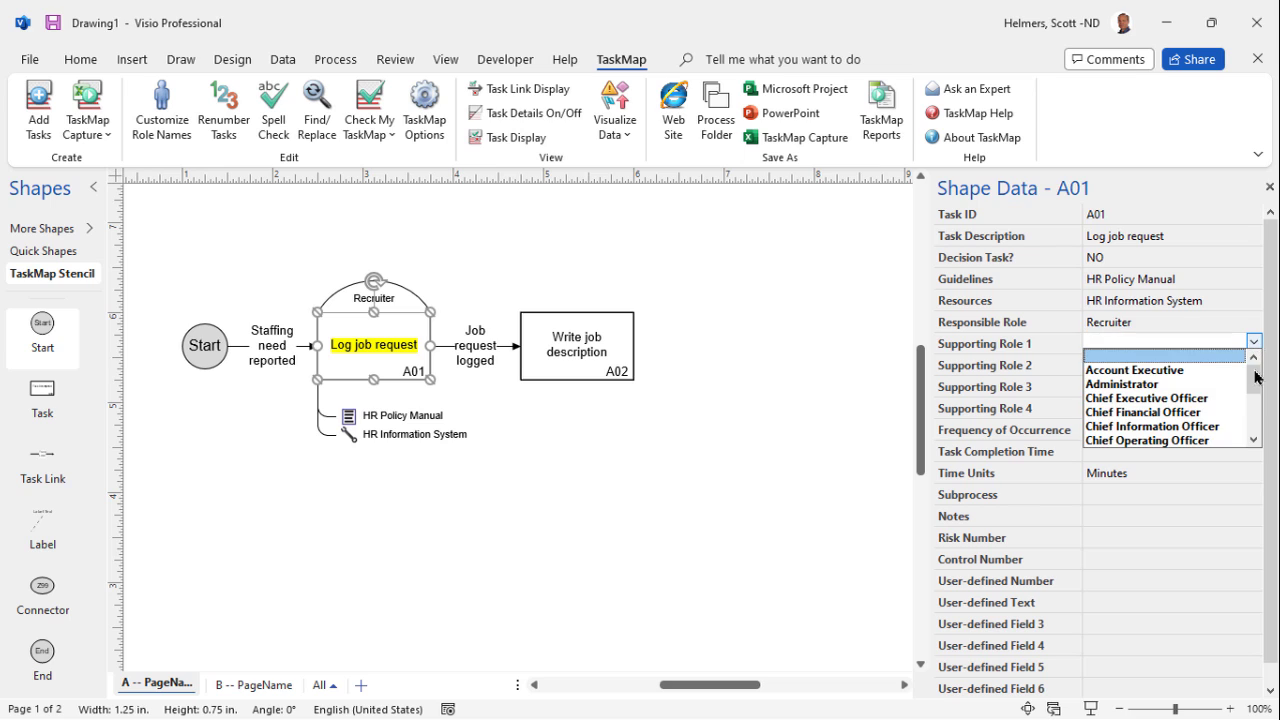
left_click_drag(1256, 374, 1256, 406)
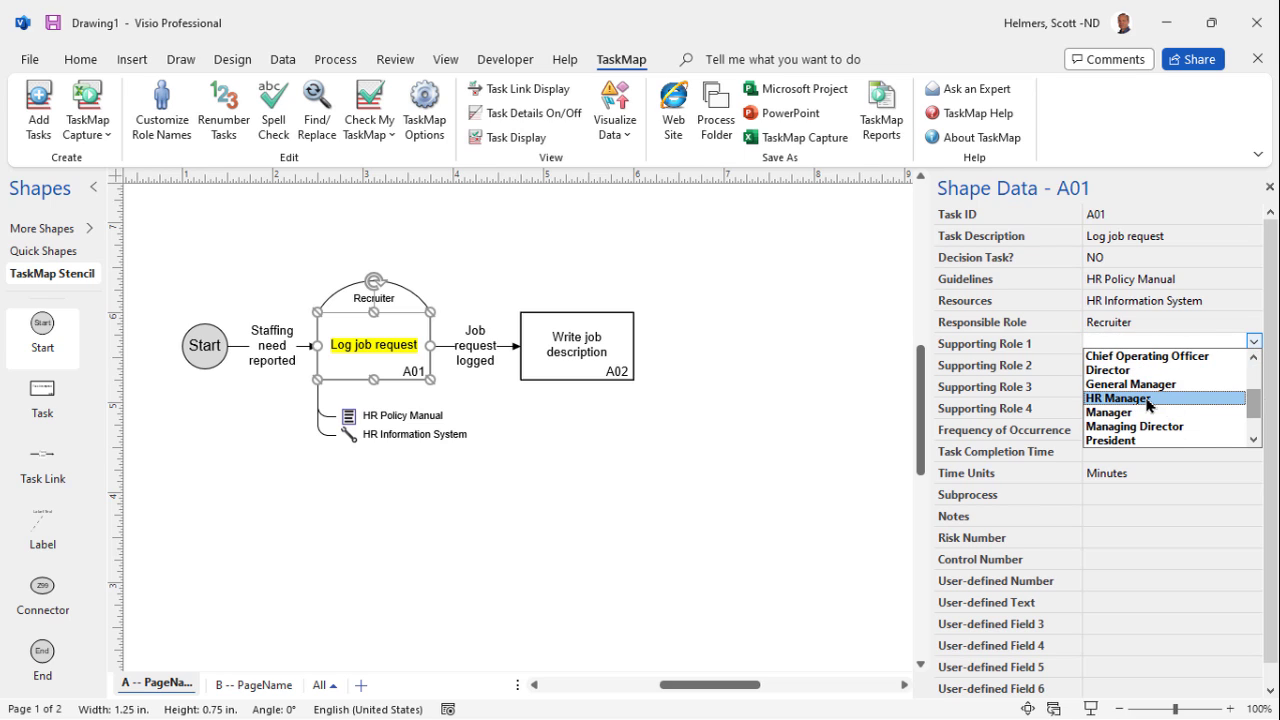
left_click(1160, 401)
left_click(501, 416)
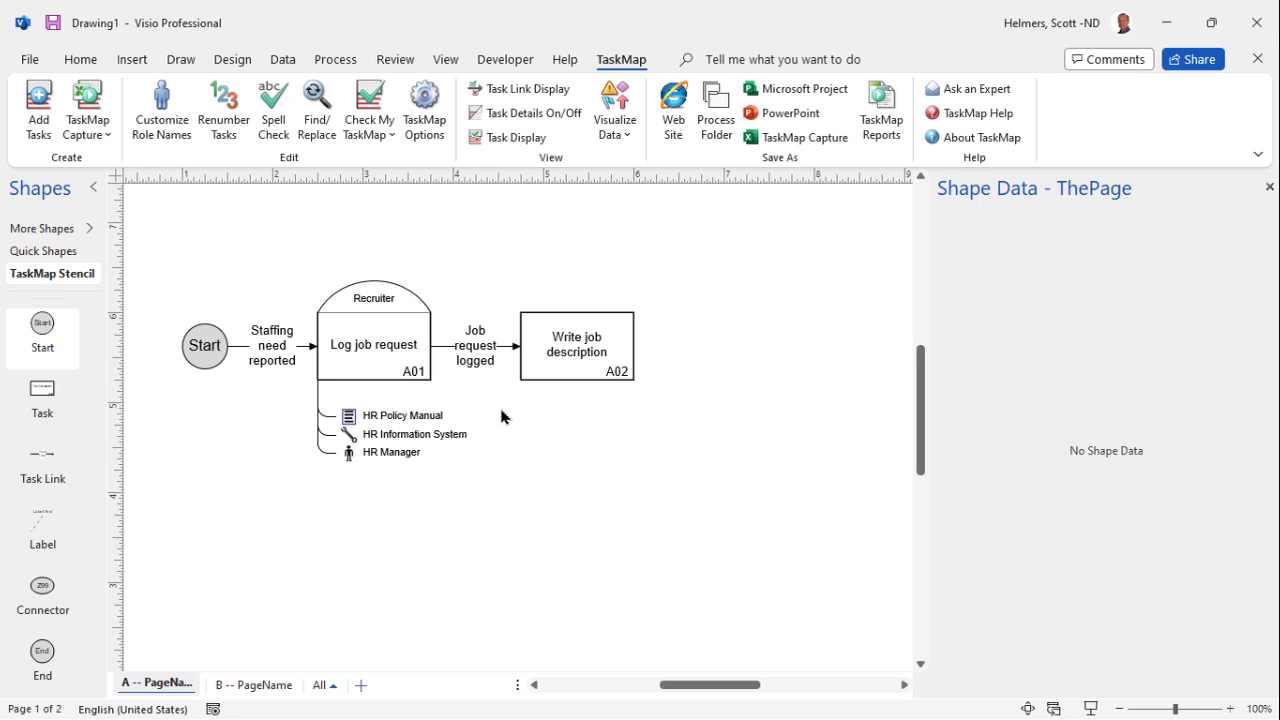
- Examine the save options for exporting the organization's role names, without saving a file
left_click(163, 125)
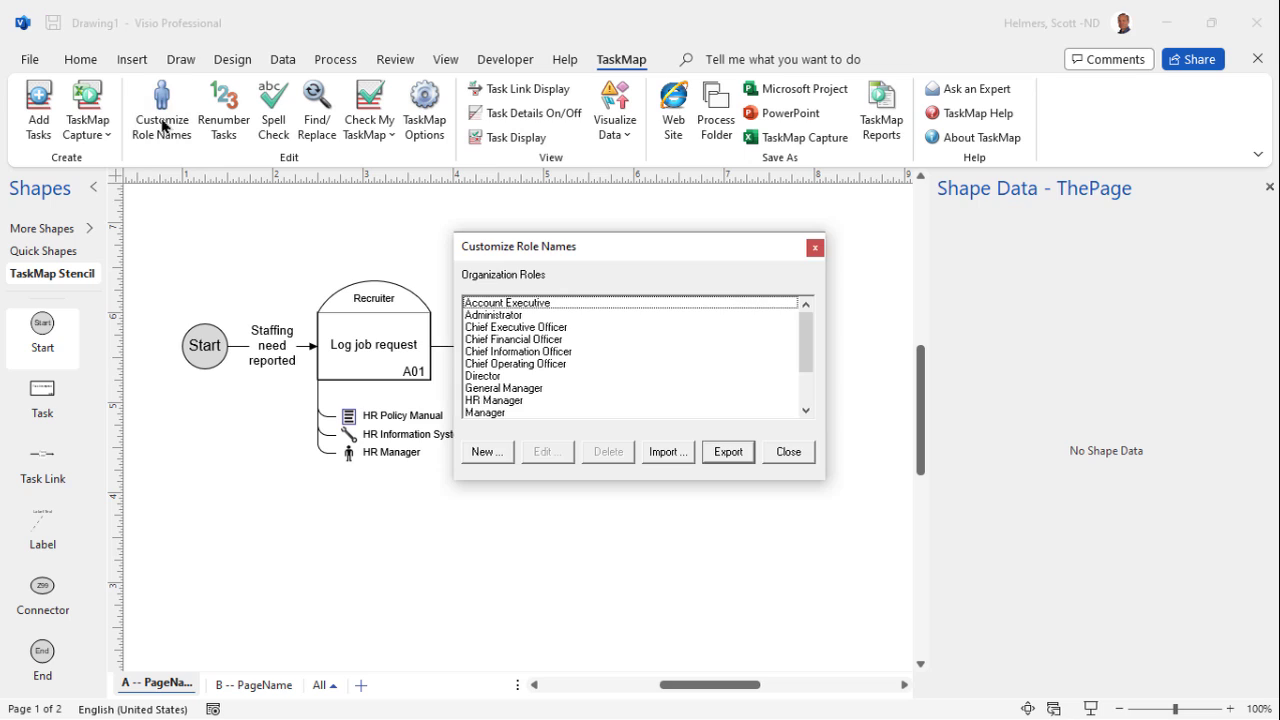
left_click(728, 452)
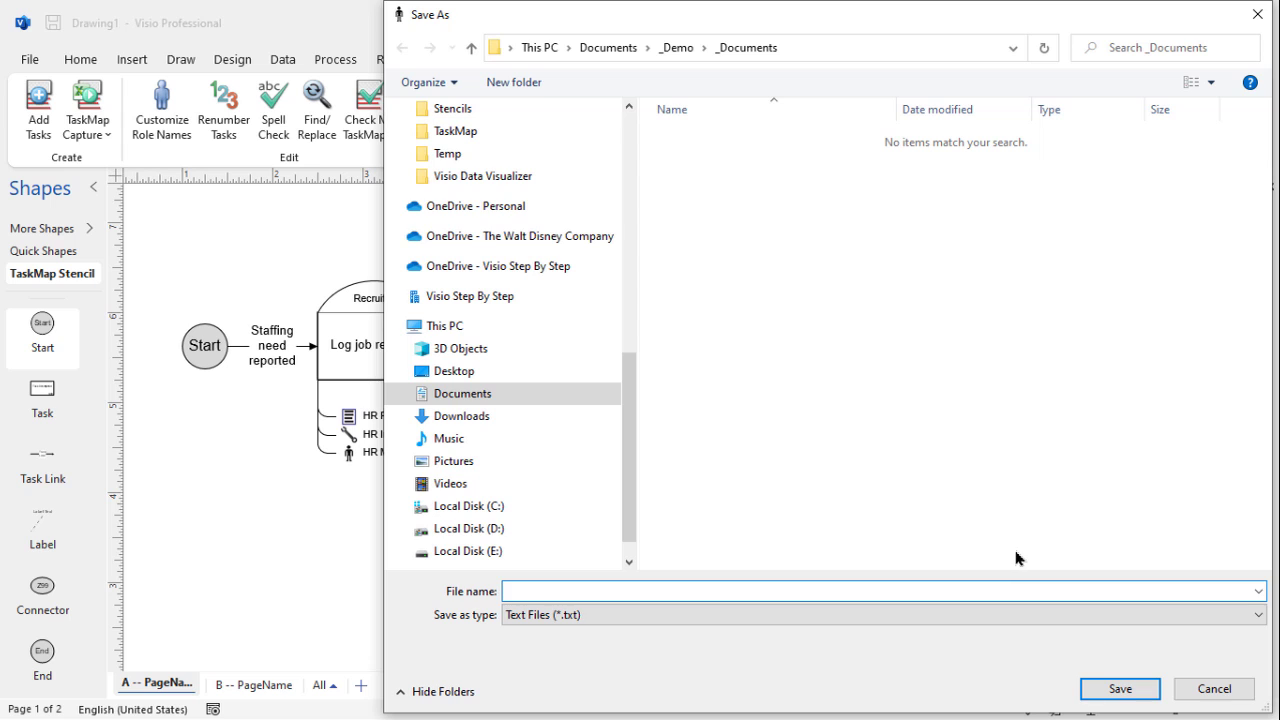
key("Escape")
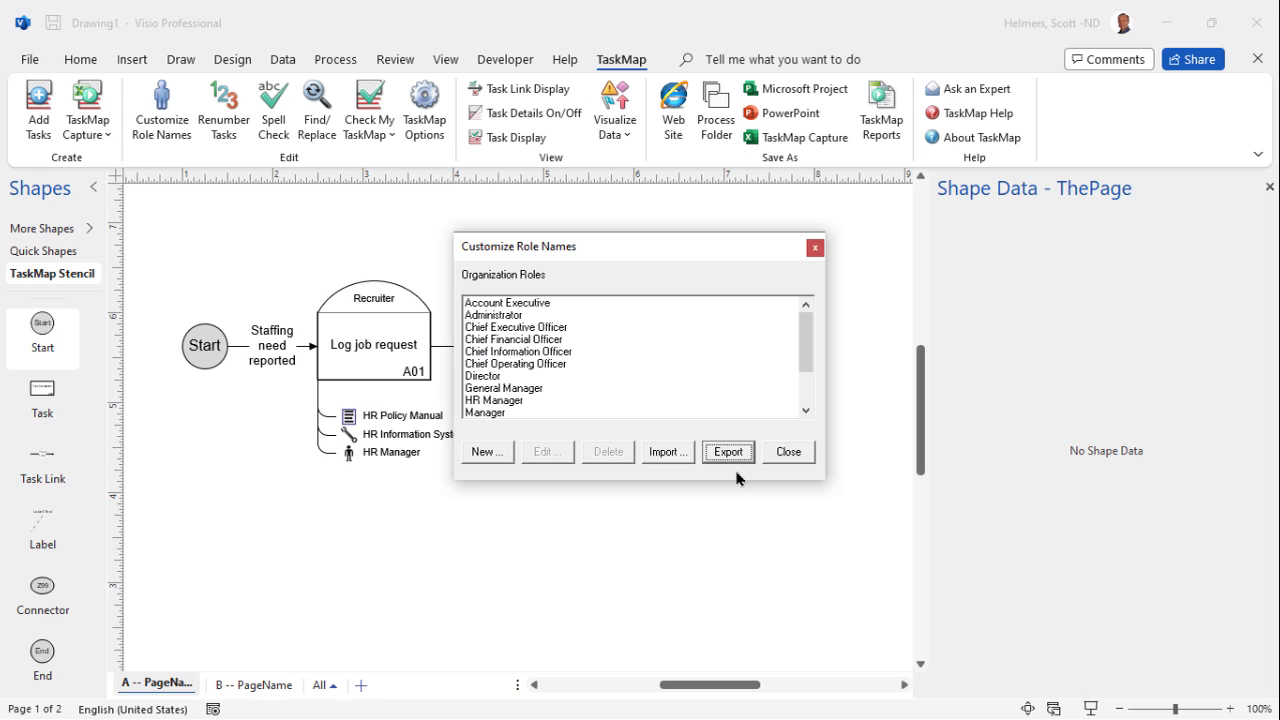
- Examine which file types role names can be imported from, without importing, and close the role customization
left_click(667, 453)
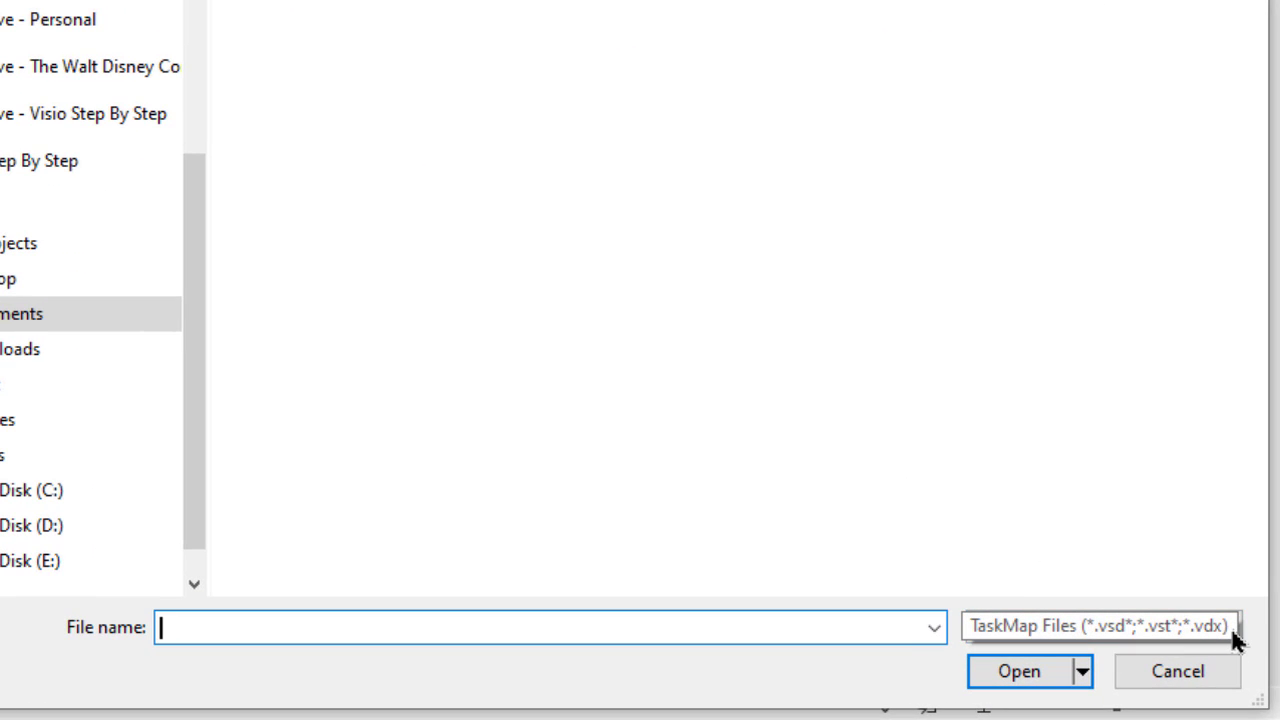
left_click(1228, 628)
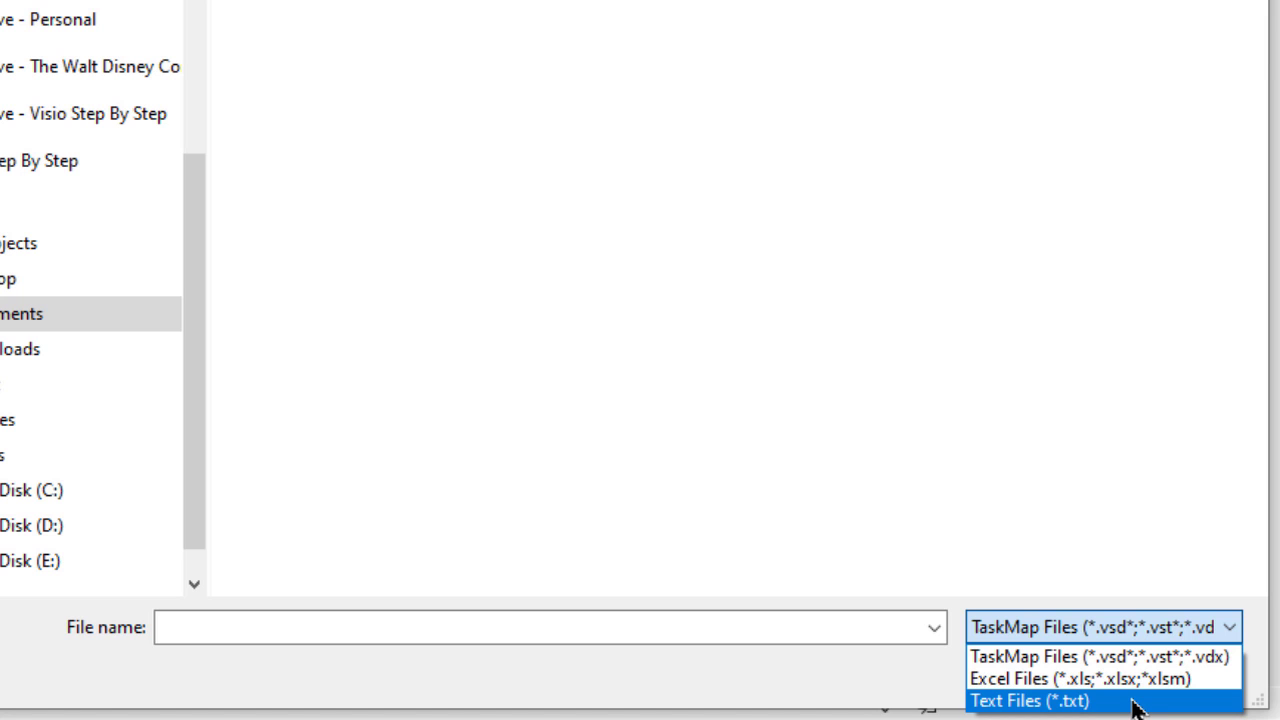
key("Escape")
key("Escape")
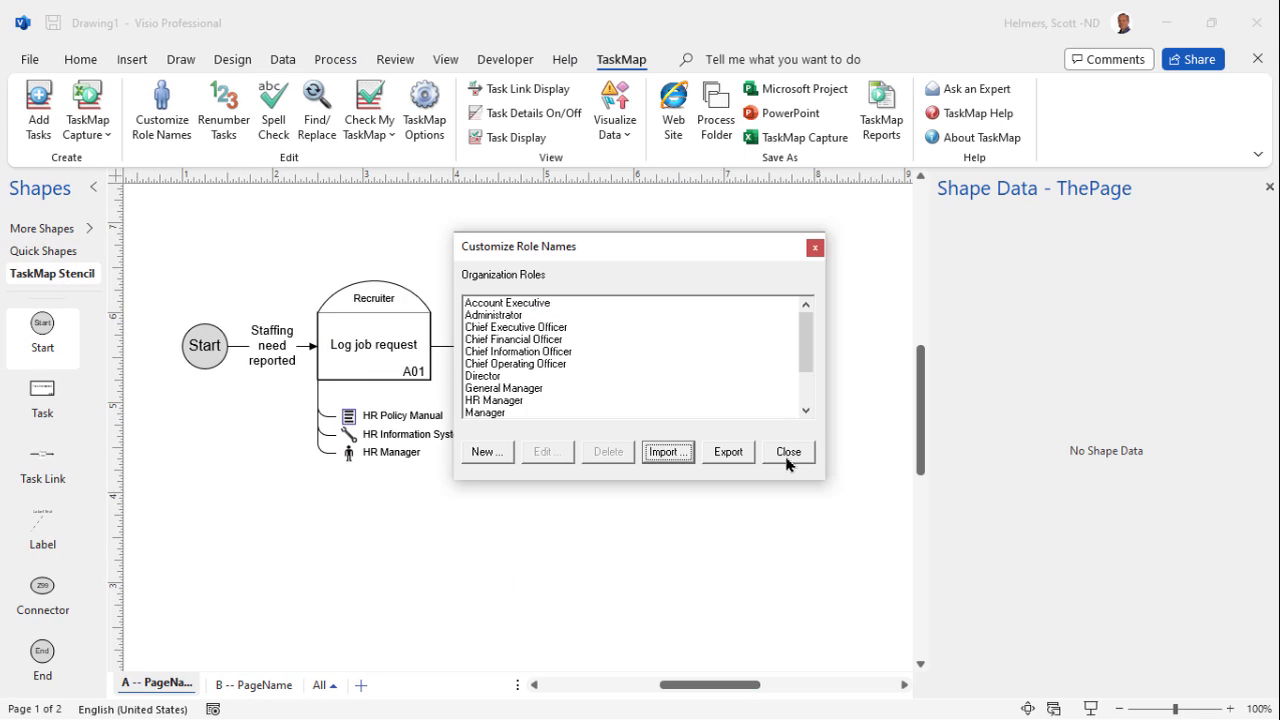
left_click(787, 452)
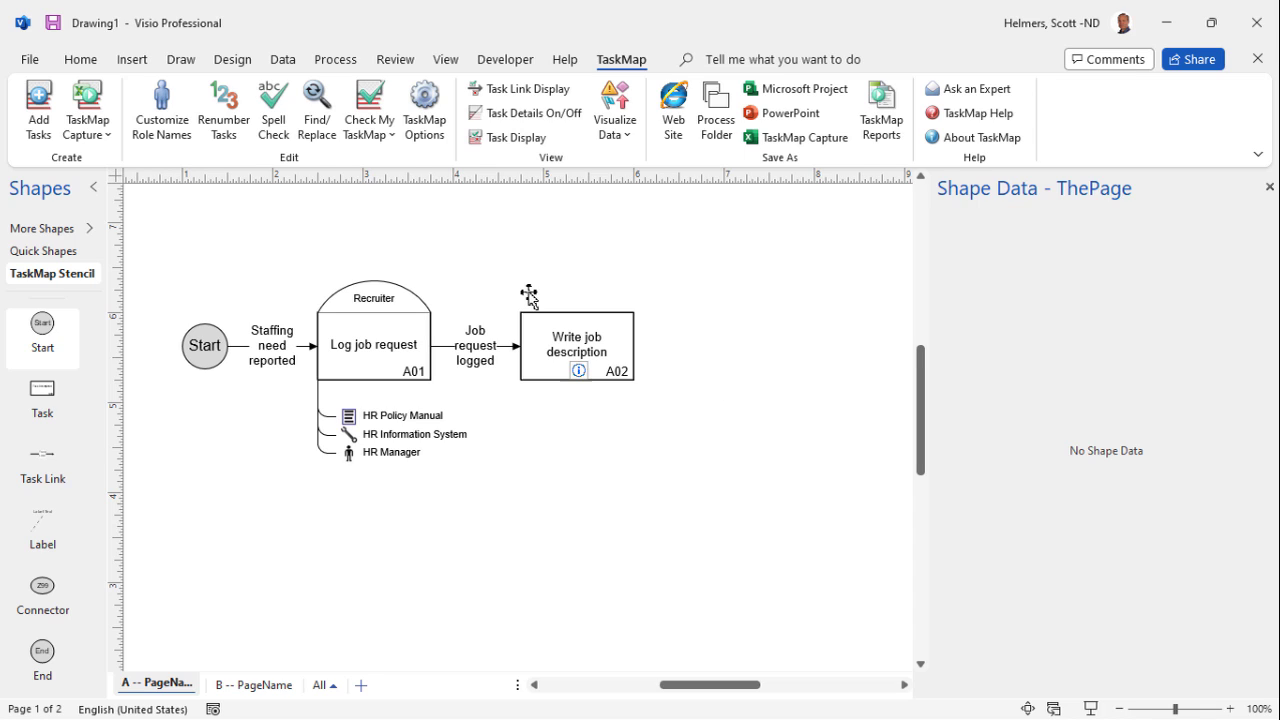
- Examine the file types for exporting the drawing, including Template (*.vstx), and return to the drawing without saving
left_click(30, 59)
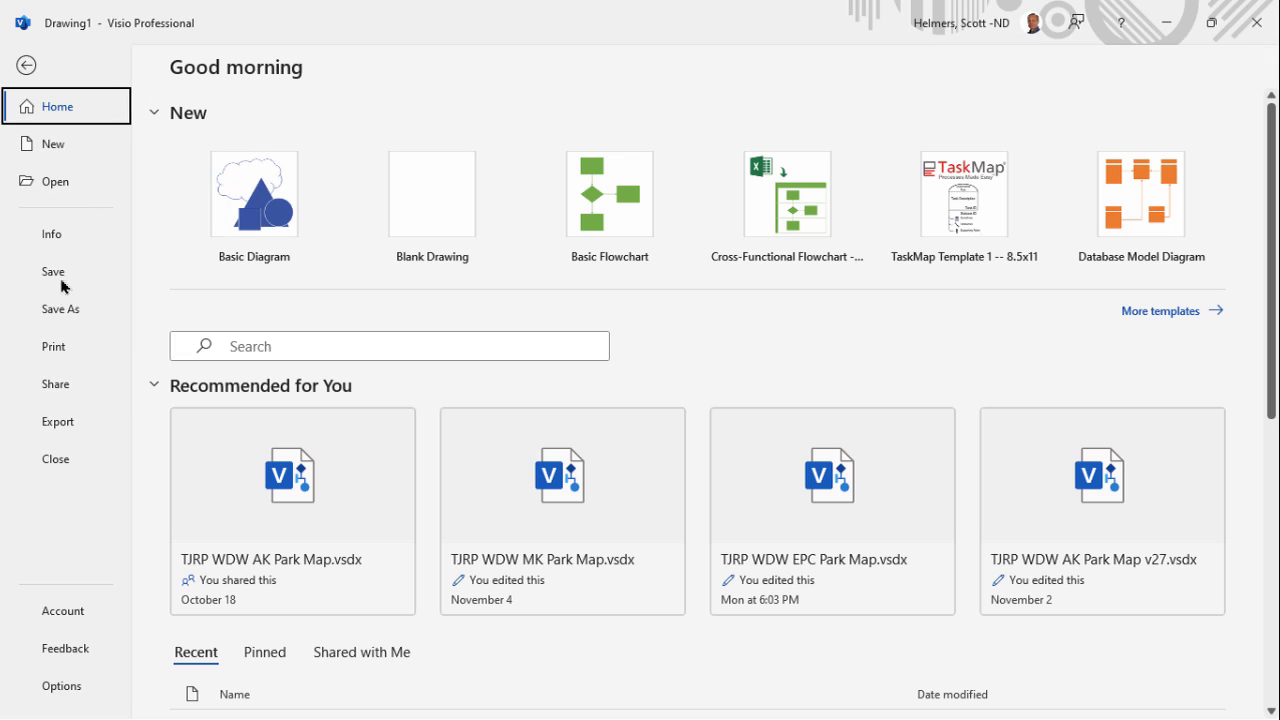
left_click(56, 427)
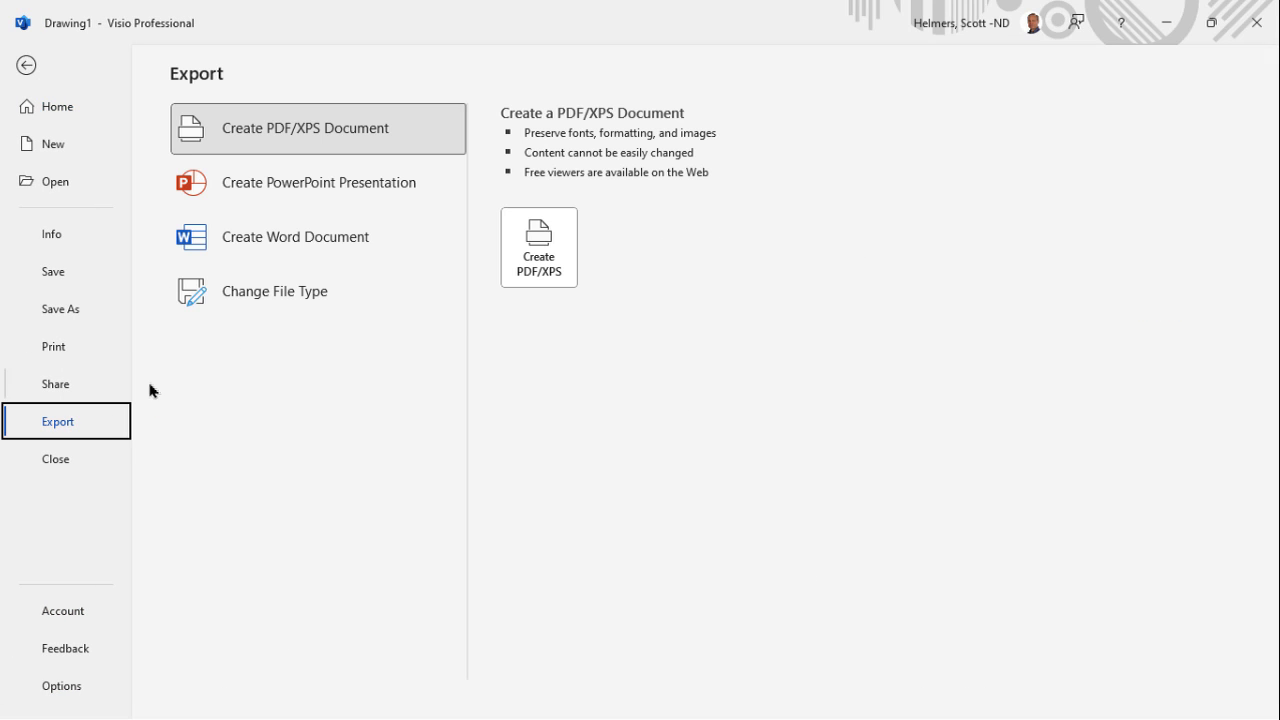
left_click(302, 296)
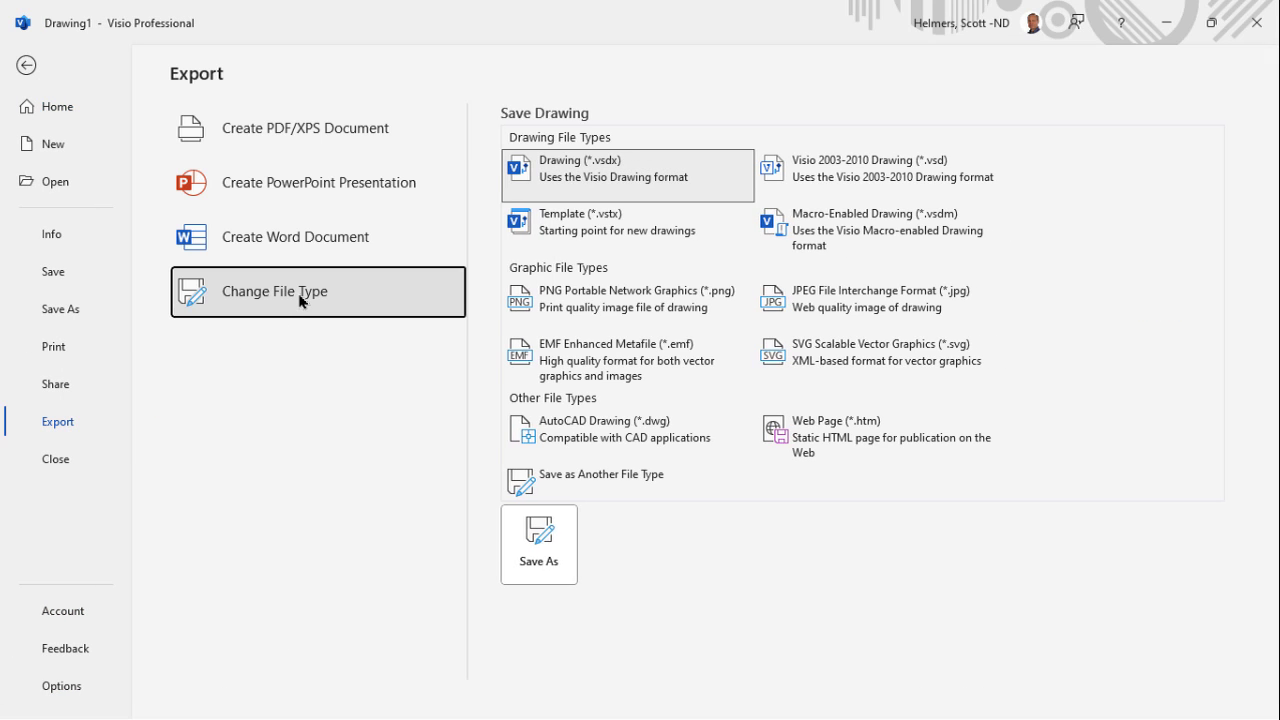
left_click(667, 229)
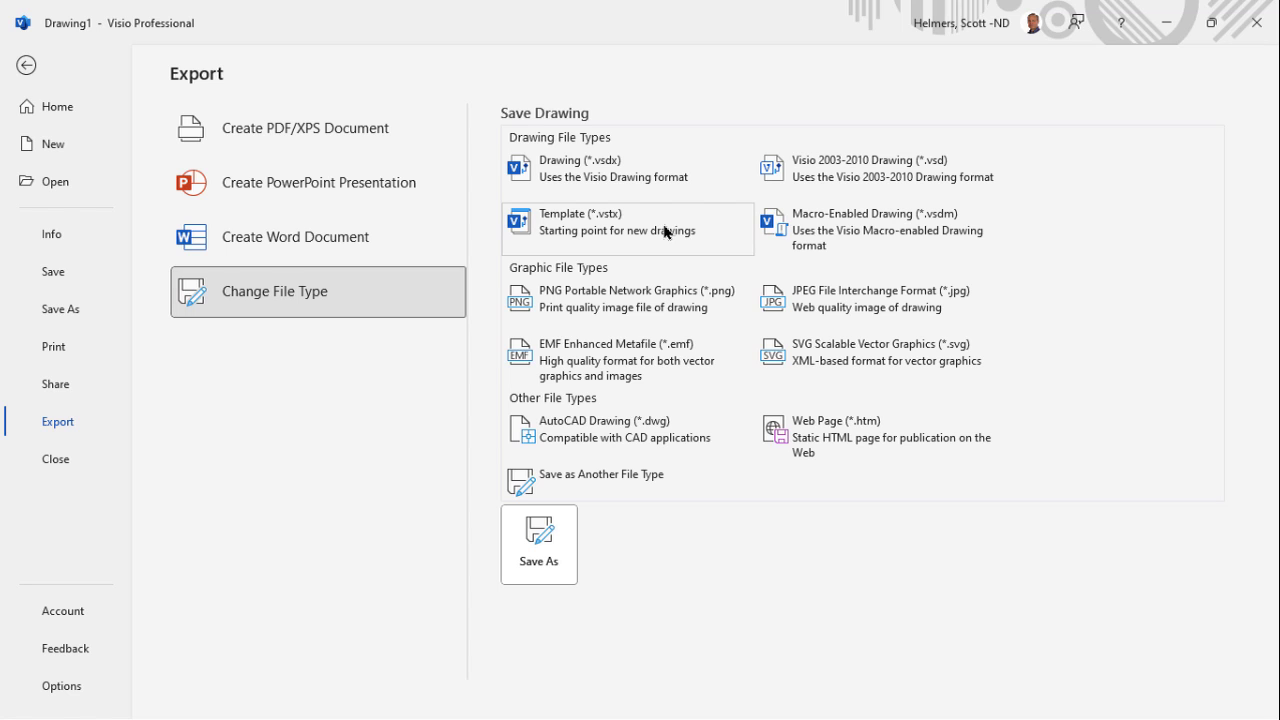
left_click(25, 67)
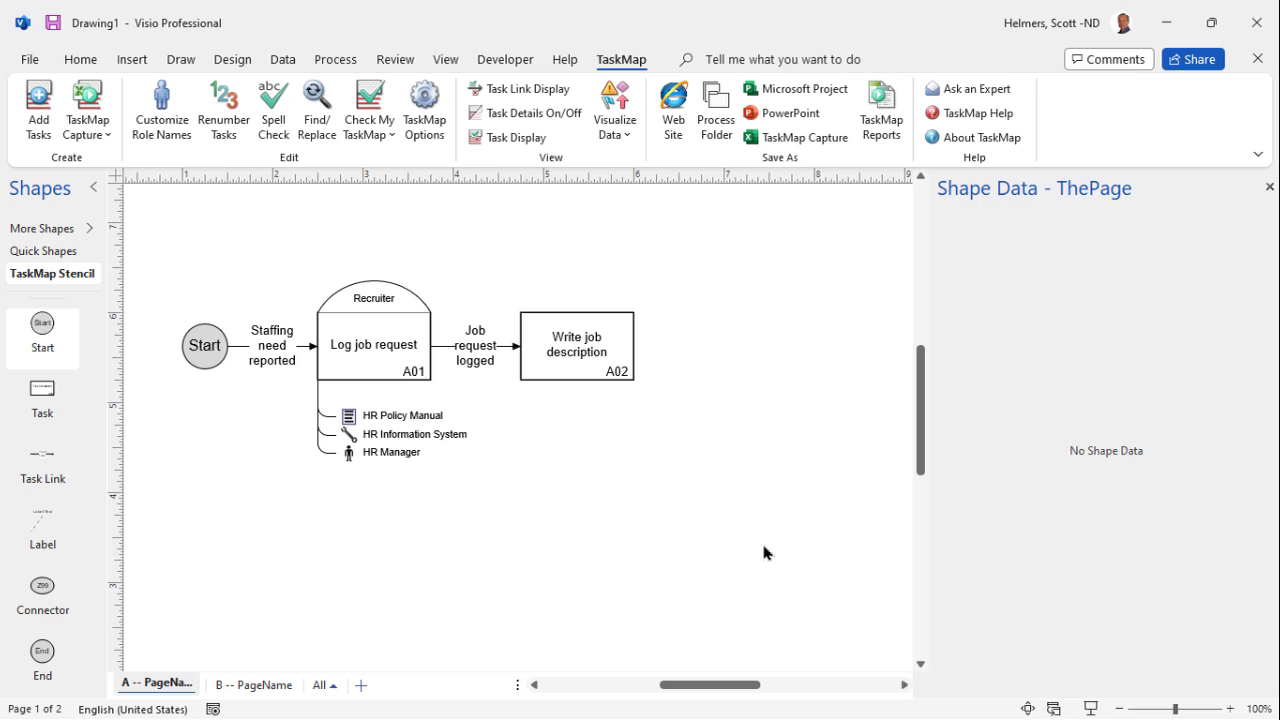